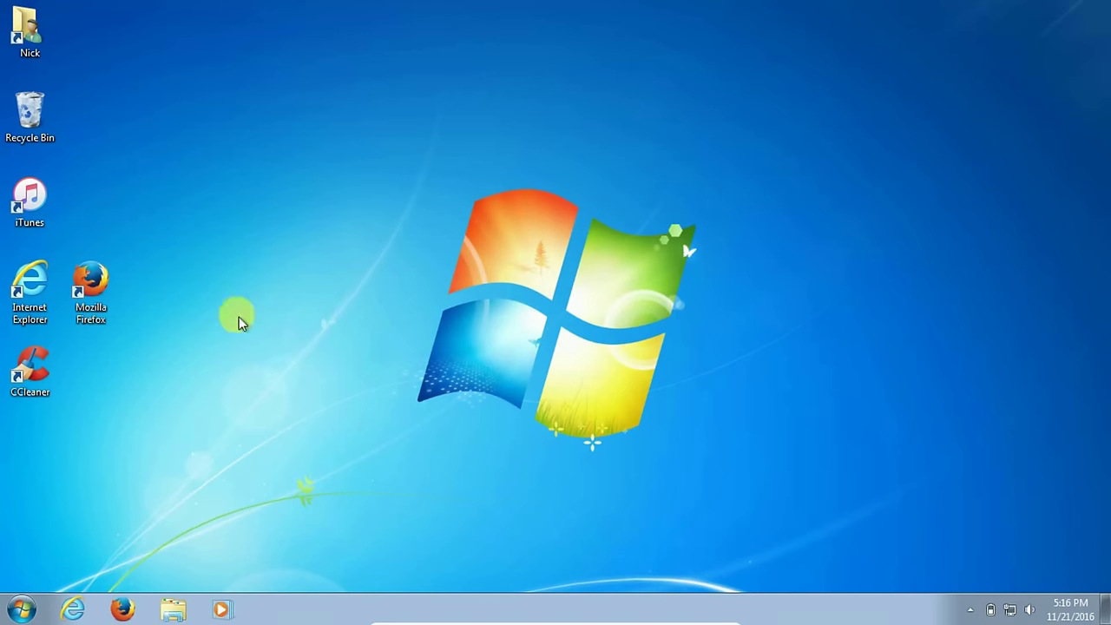
Search for msconfig and open the System Configuration utility.
left_click(13, 614)
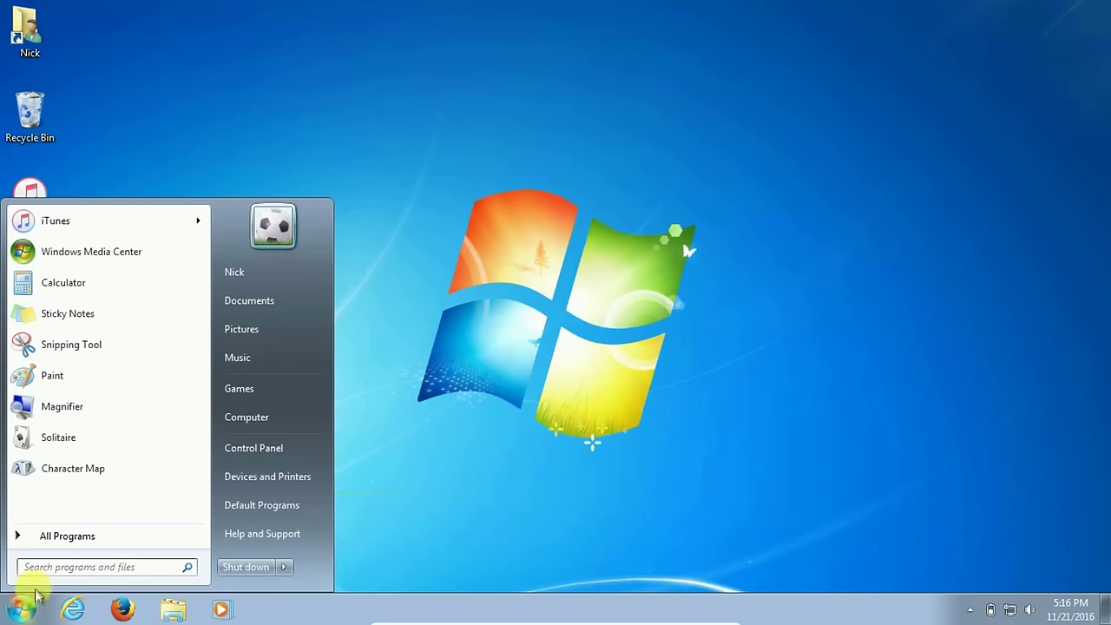
left_click(28, 572)
left_click(30, 568)
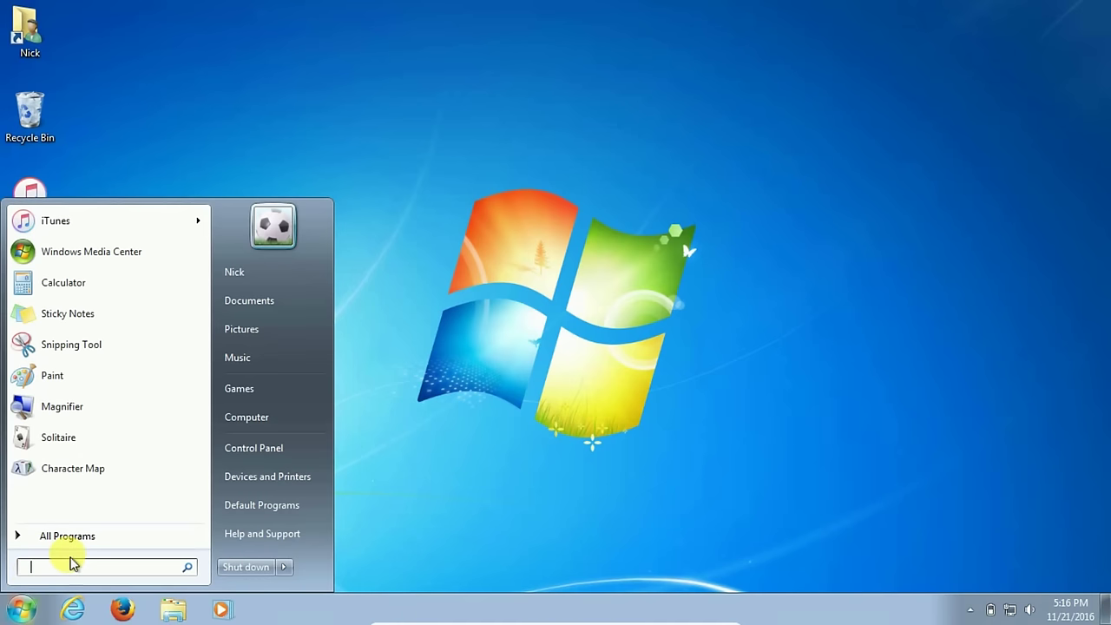
type("msconfig")
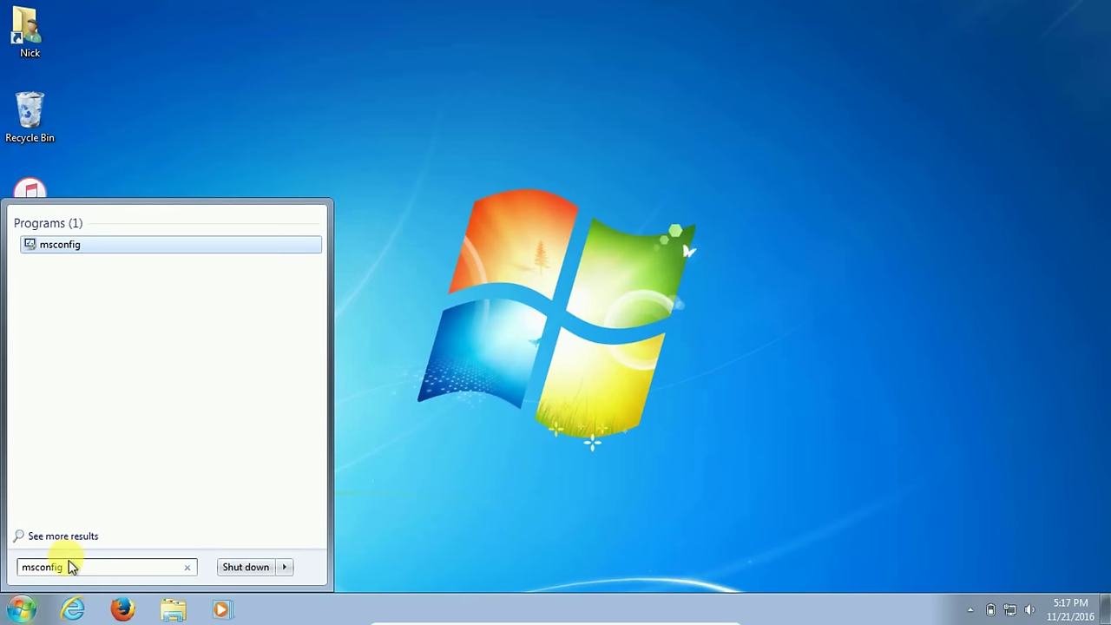
left_click(118, 250)
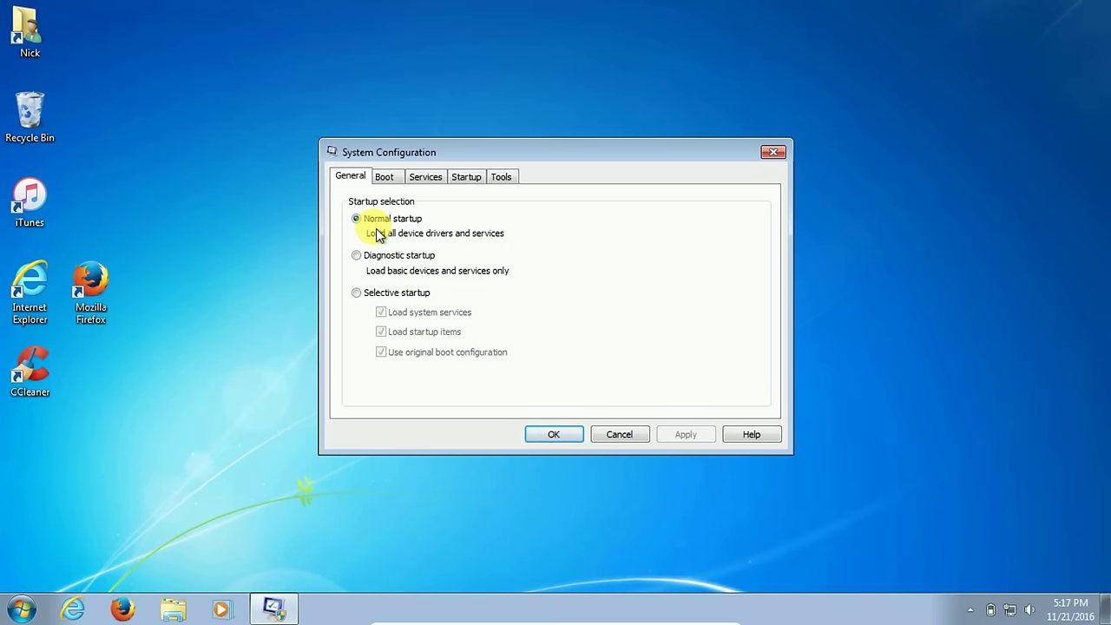
Set the boot timeout to 5 seconds and apply the change.
left_click(392, 177)
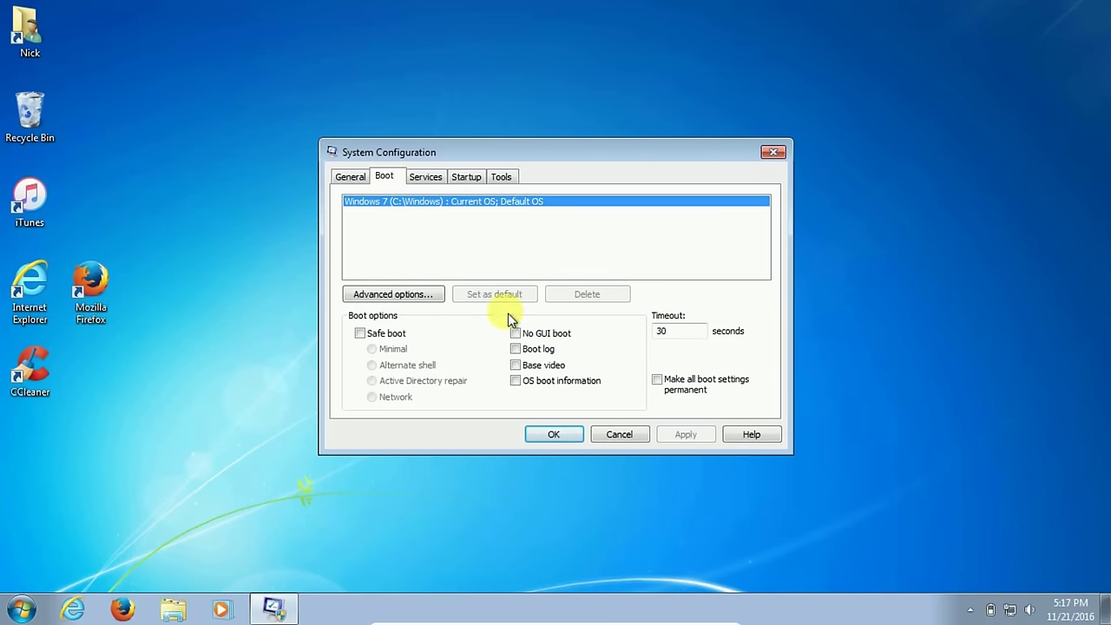
double_click(662, 330)
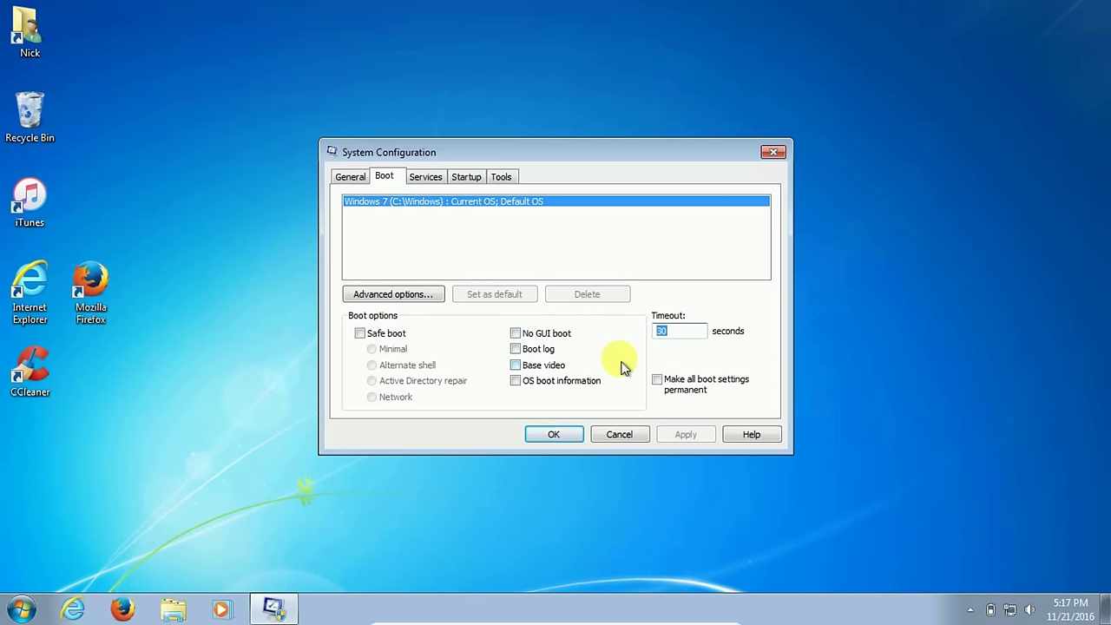
type("5")
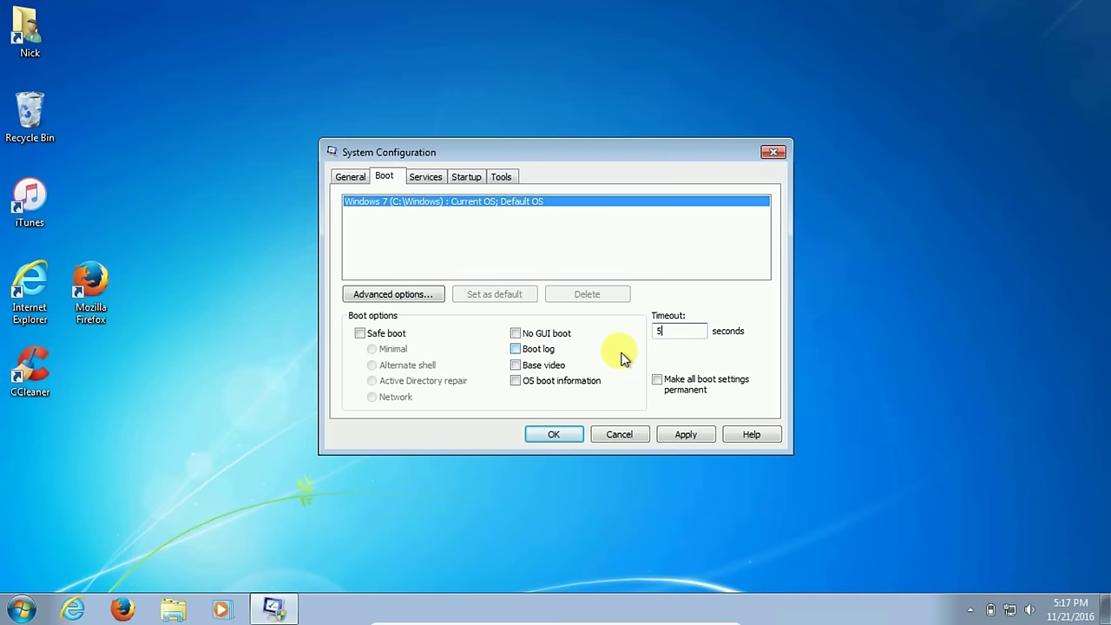
left_click(685, 434)
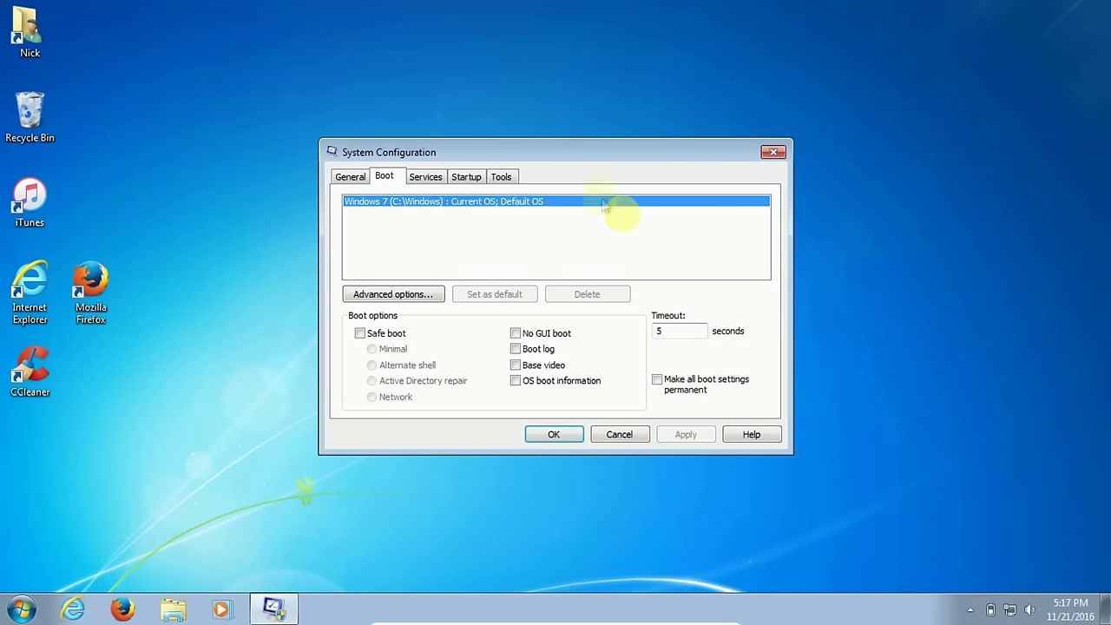
Disable iTunes as a startup item, apply the change, and exit System Configuration without restarting.
left_click(466, 177)
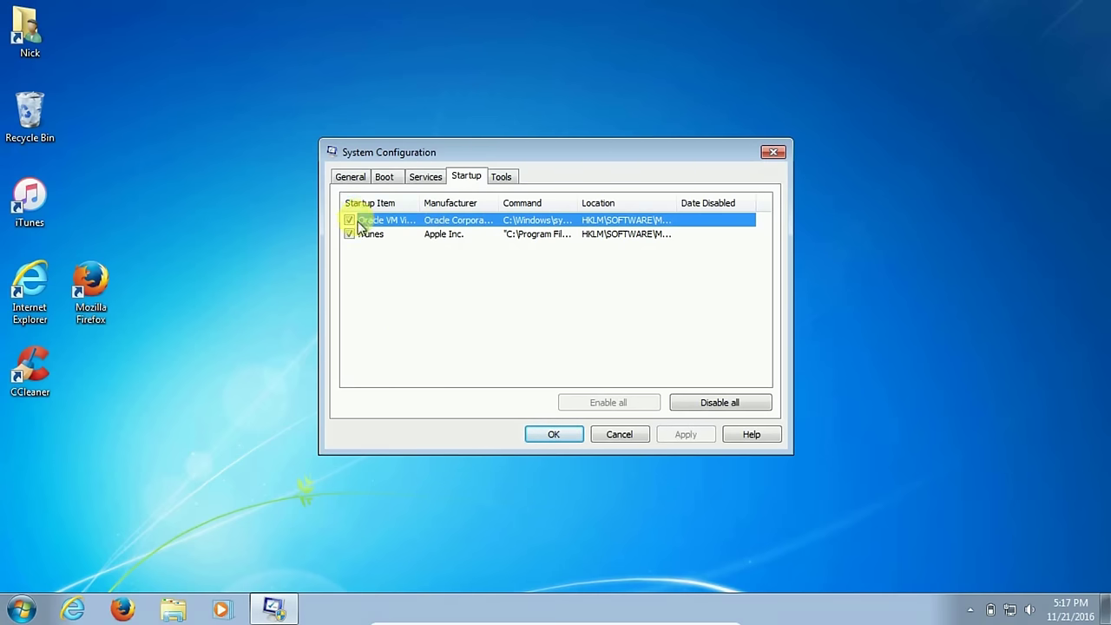
left_click(352, 235)
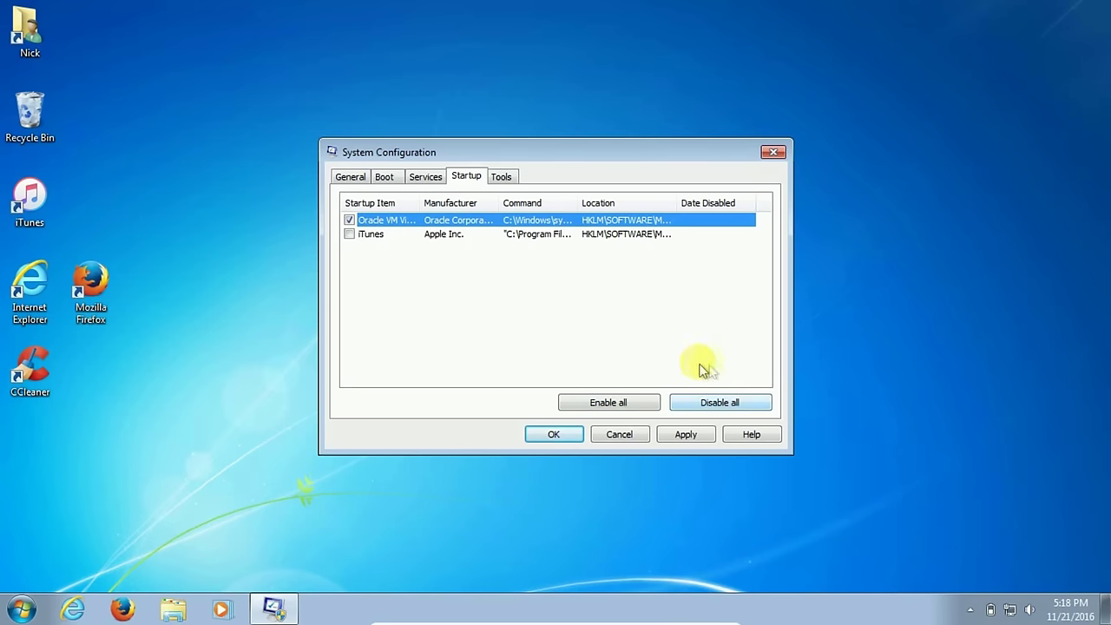
left_click(682, 440)
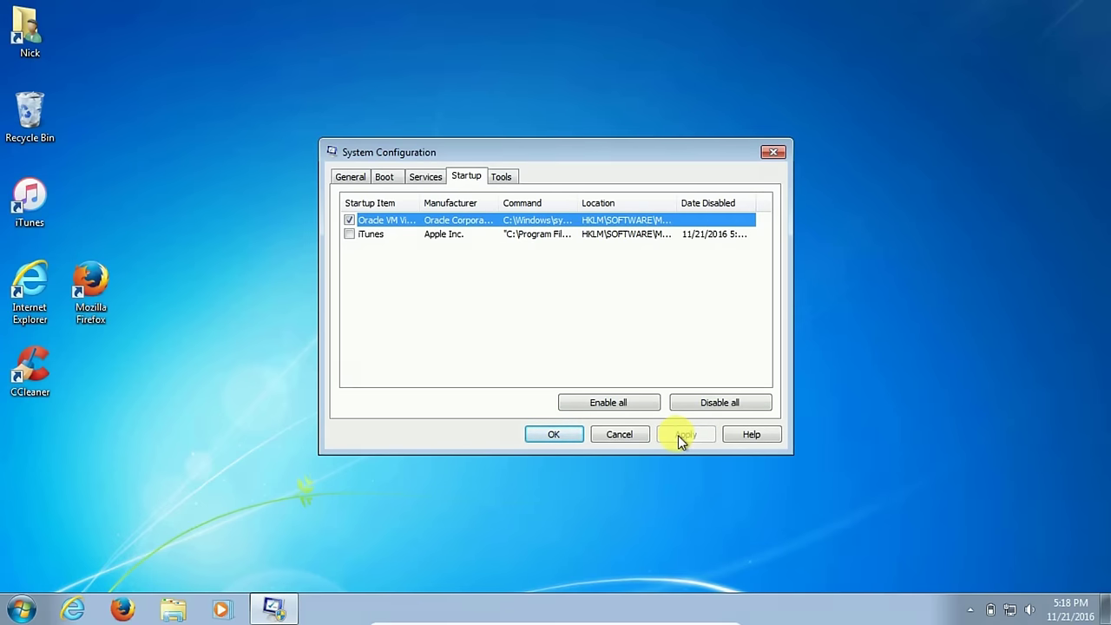
left_click(554, 434)
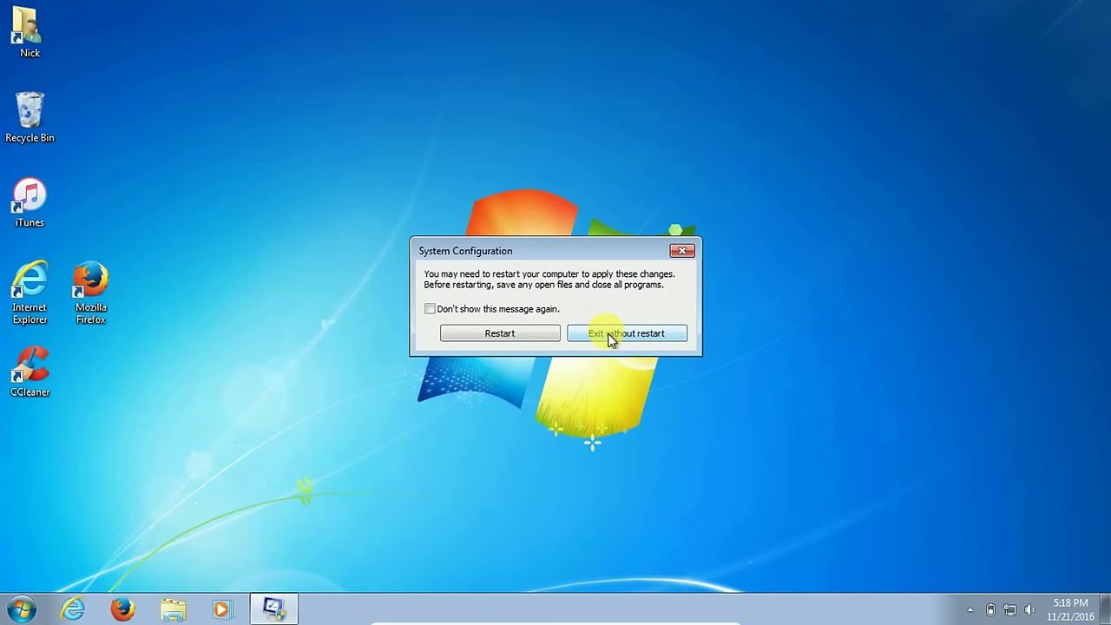
left_click(608, 333)
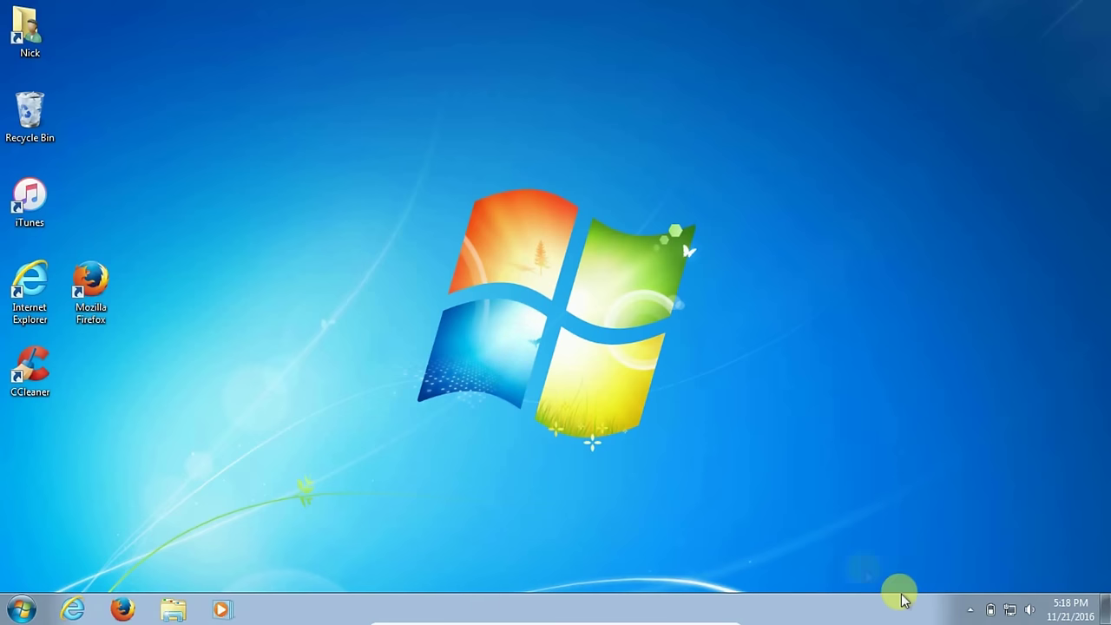
Switch the computer's power plan to High performance in Power Options and close the window.
right_click(993, 612)
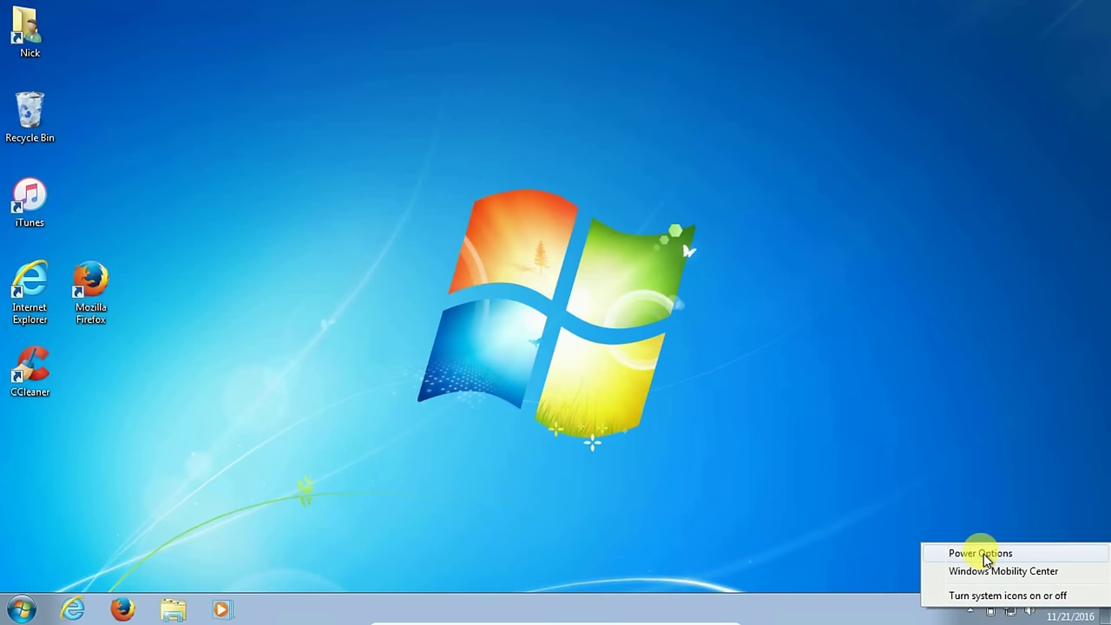
left_click(981, 554)
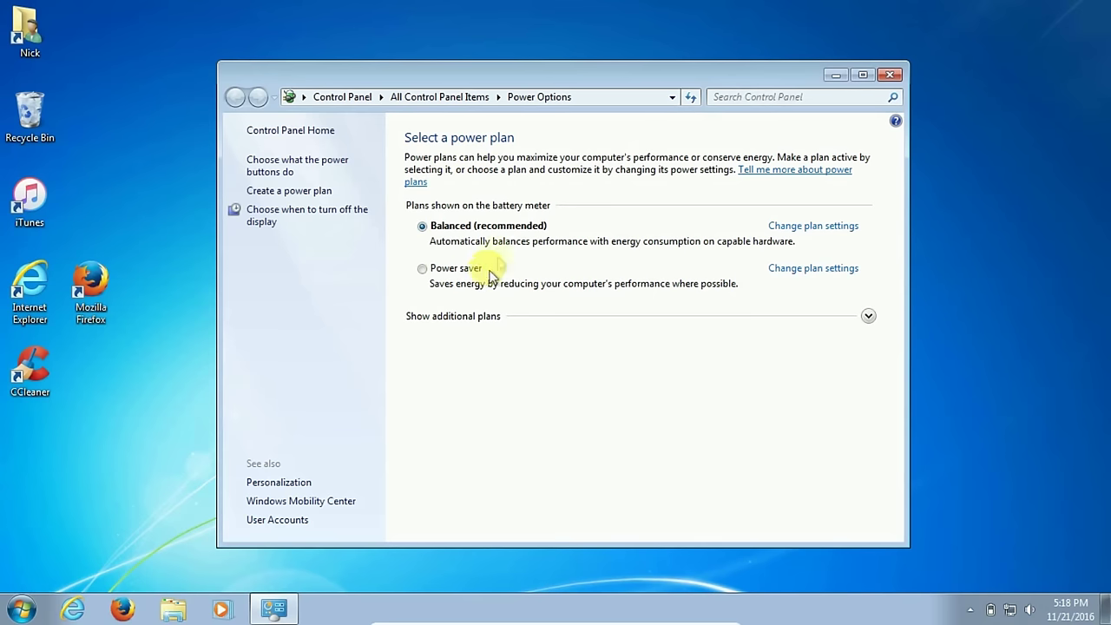
left_click(870, 317)
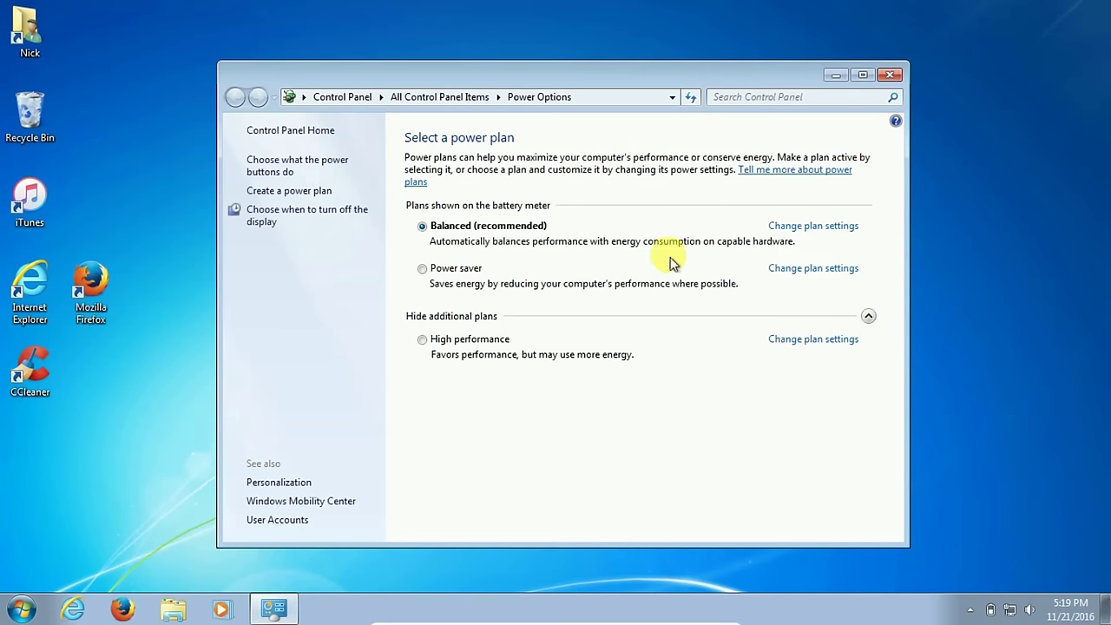
left_click(425, 340)
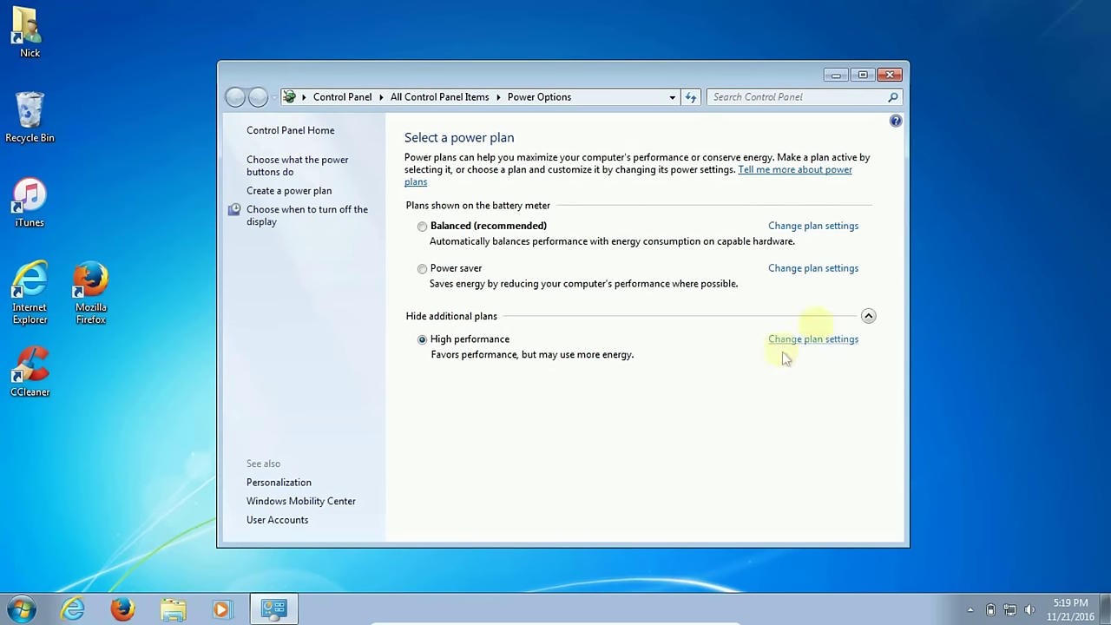
left_click(890, 75)
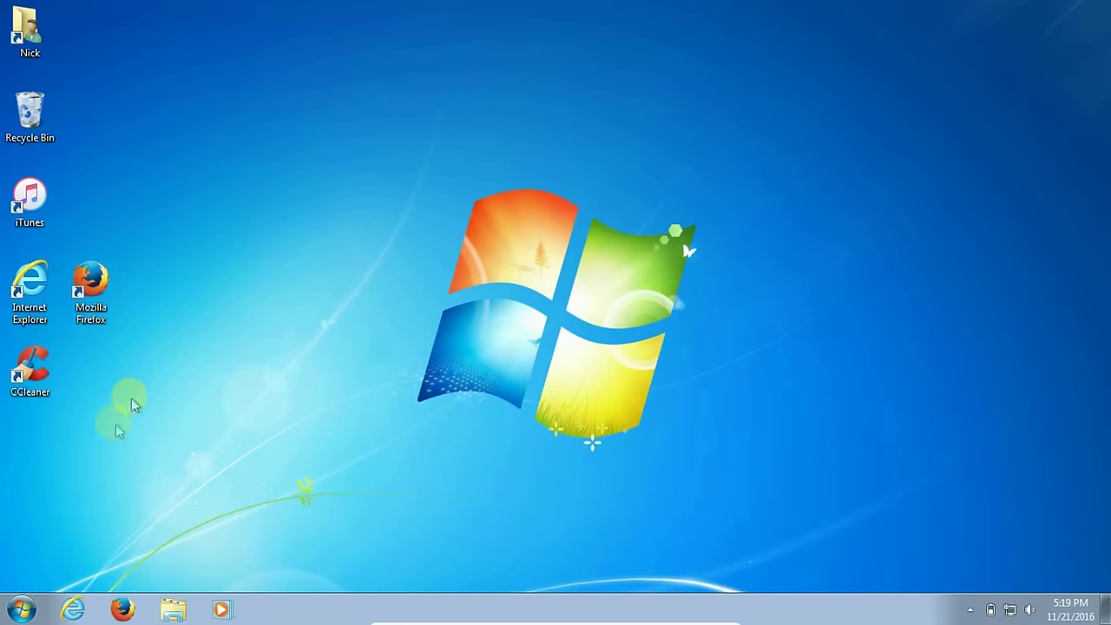
Search for defrag and open Disk Defragmenter.
left_click(21, 610)
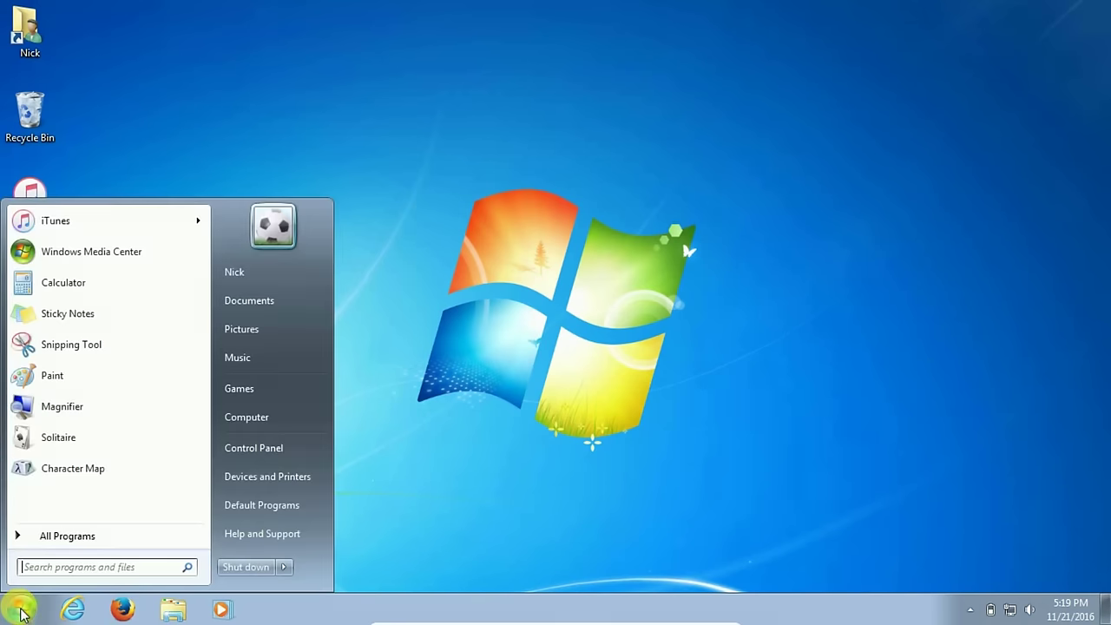
left_click(48, 567)
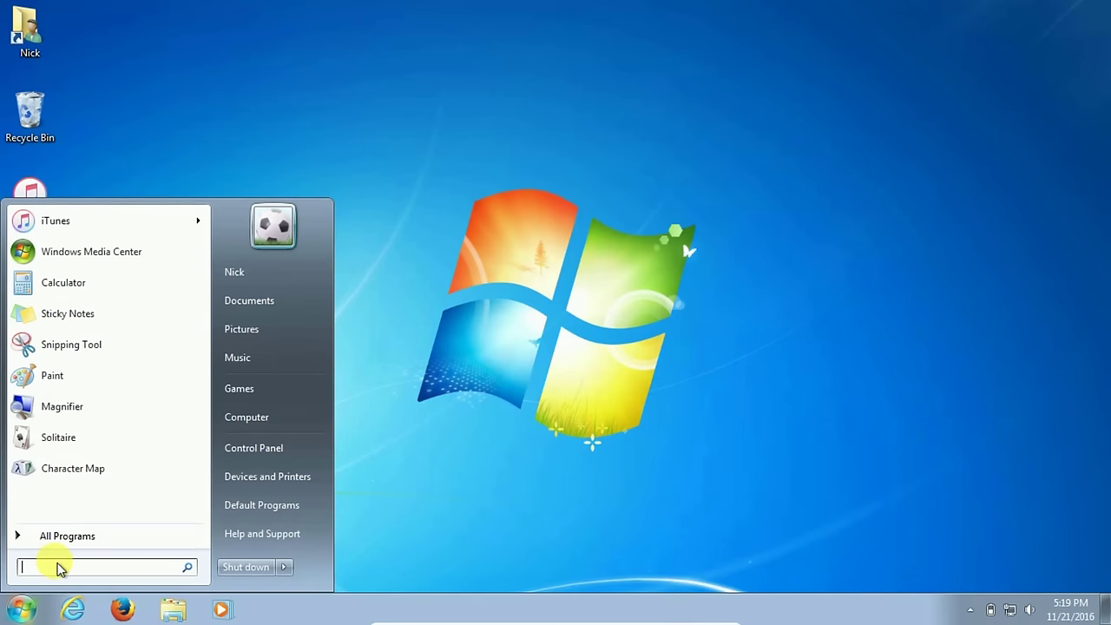
type("defr")
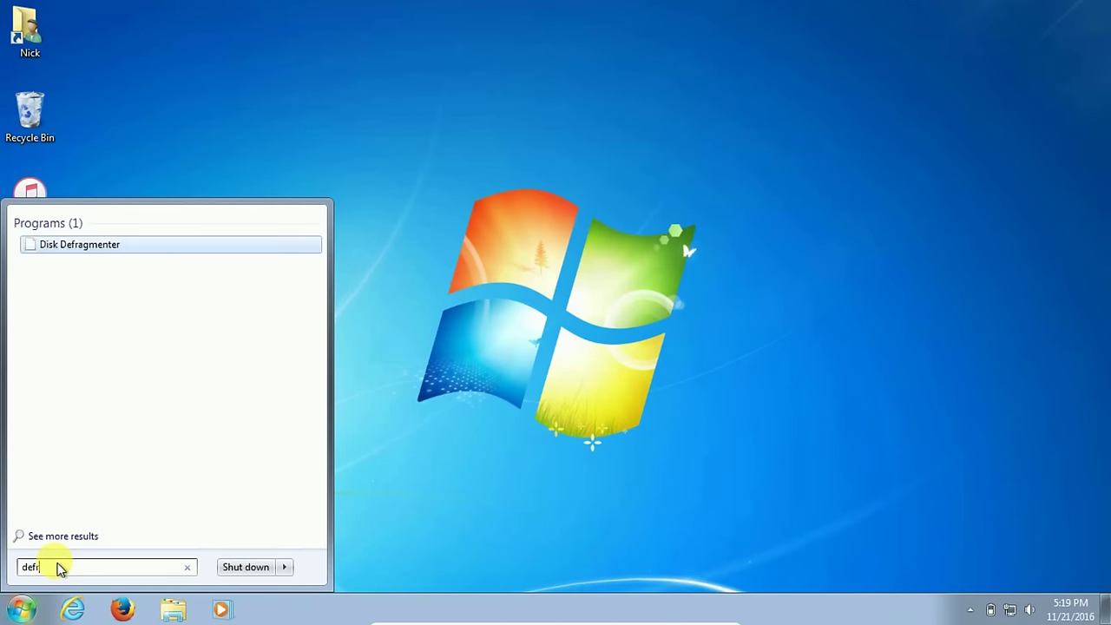
type("ag")
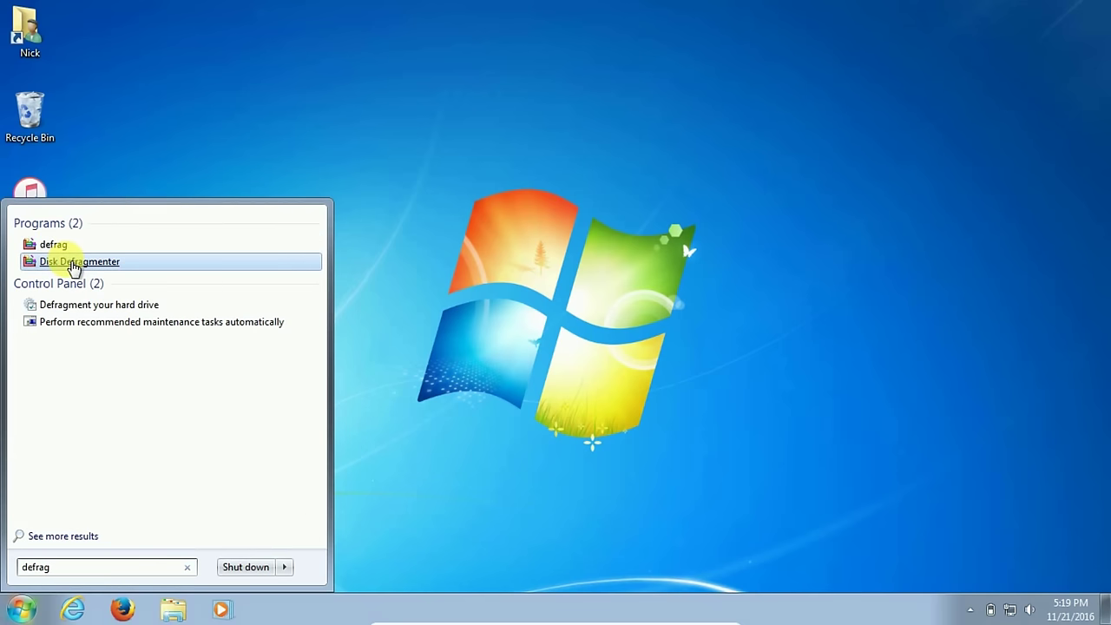
left_click(74, 262)
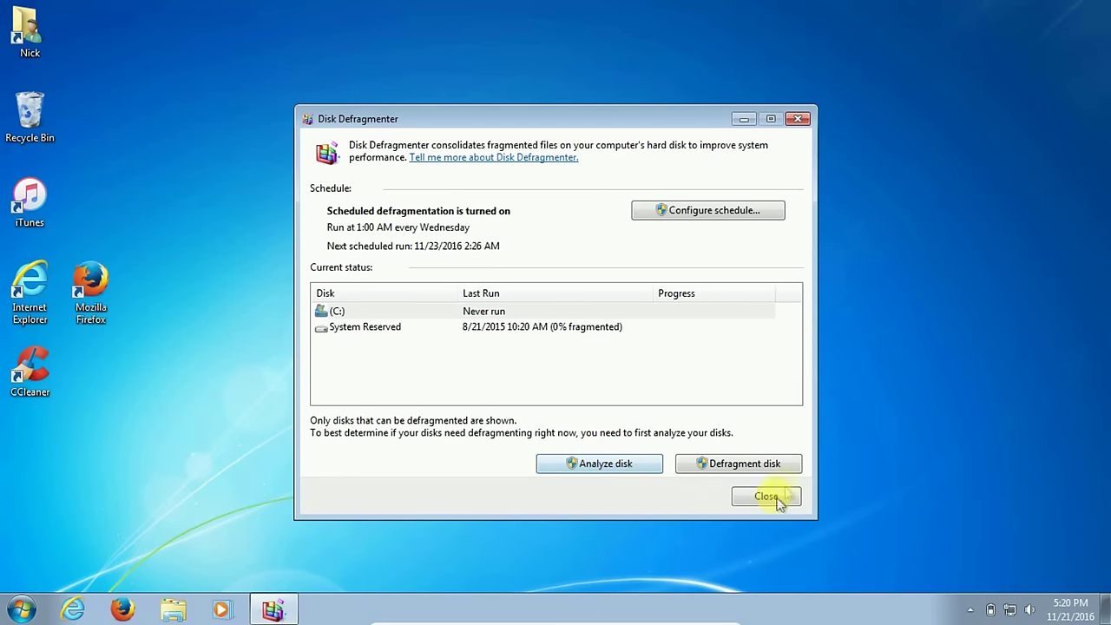
Run defragmentation on drive C:, stop the operation, and close Disk Defragmenter.
left_click(735, 465)
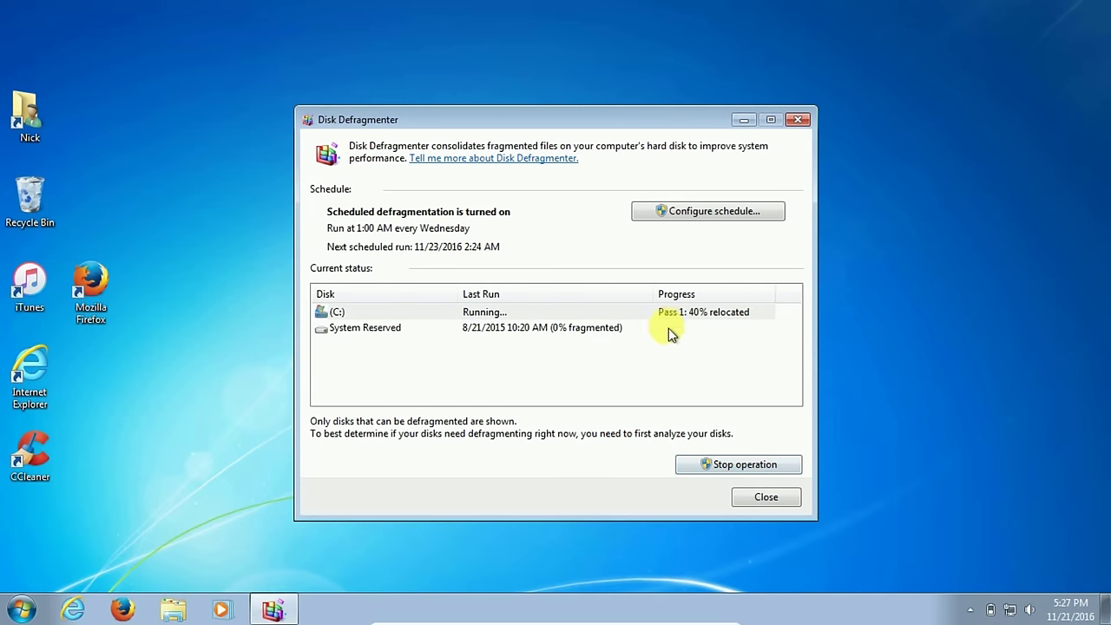
left_click(738, 467)
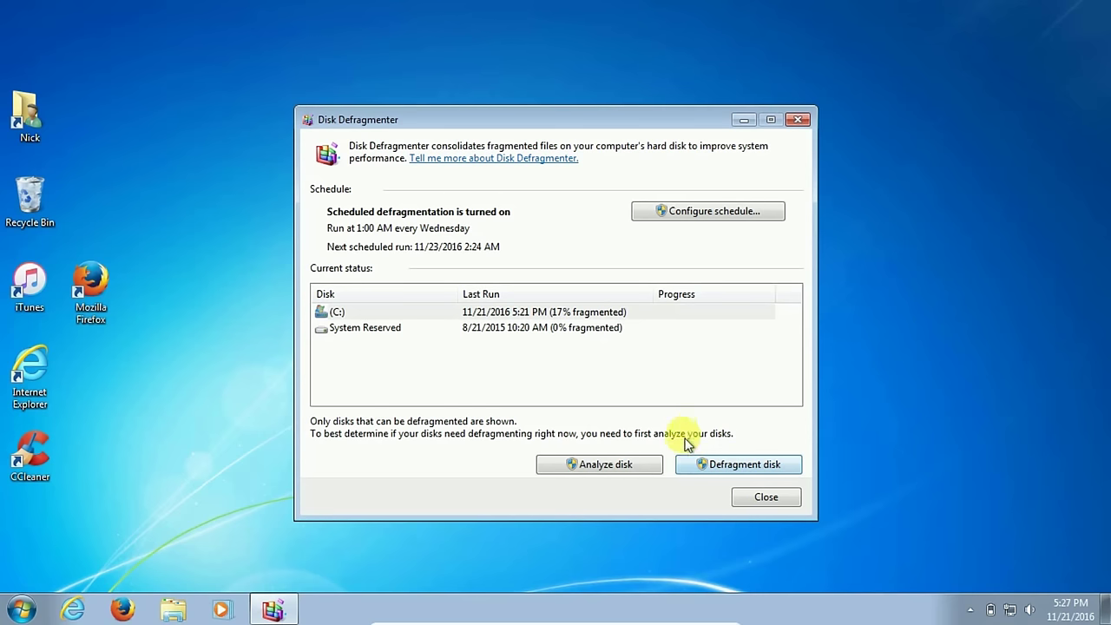
left_click(766, 502)
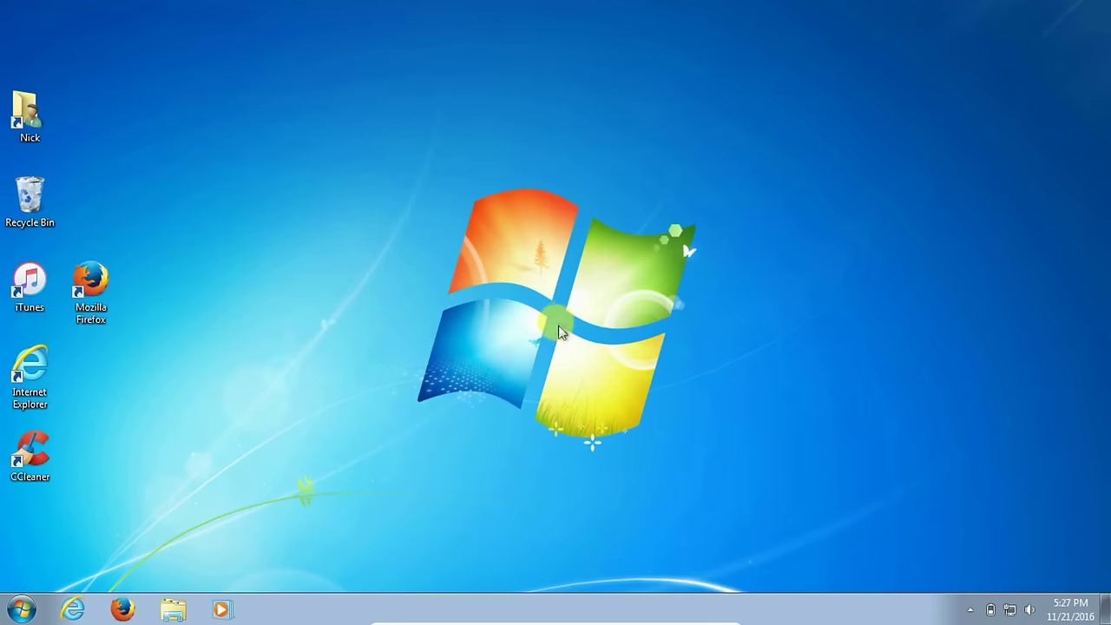
Open CCleaner and review the cleaning options for Windows and for Applications.
double_click(35, 469)
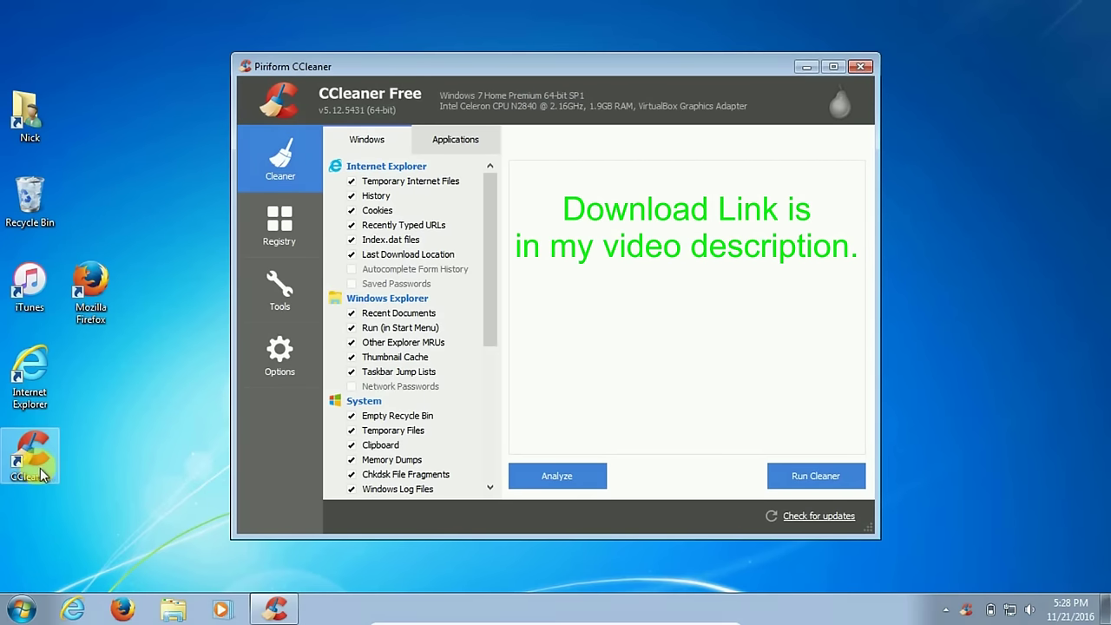
left_click(358, 128)
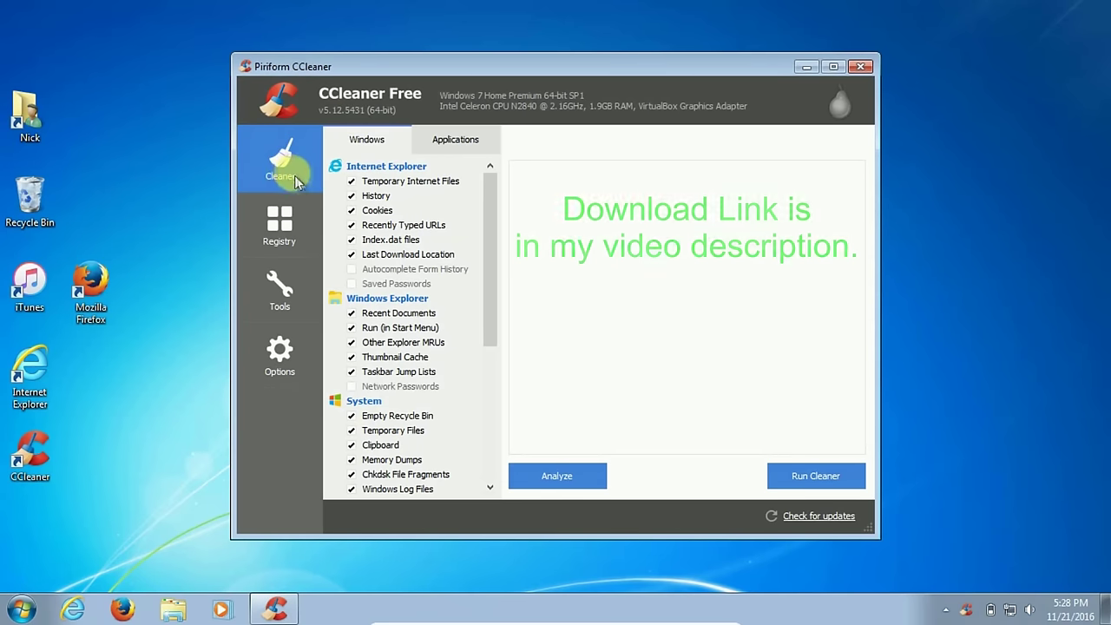
left_click_drag(497, 234, 509, 168)
left_click(449, 144)
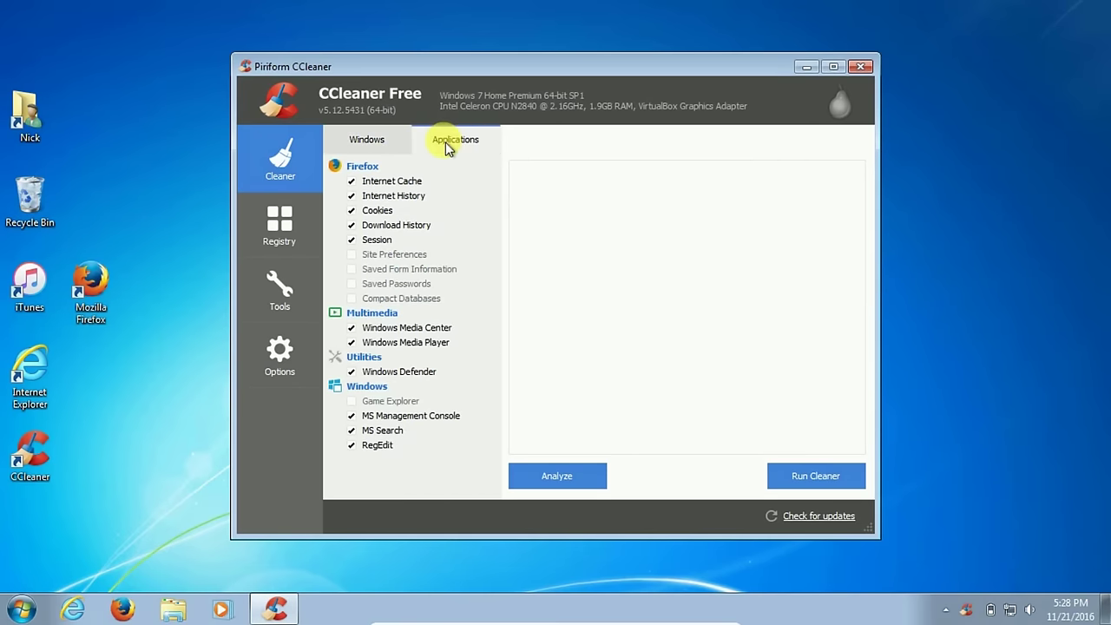
left_click(368, 145)
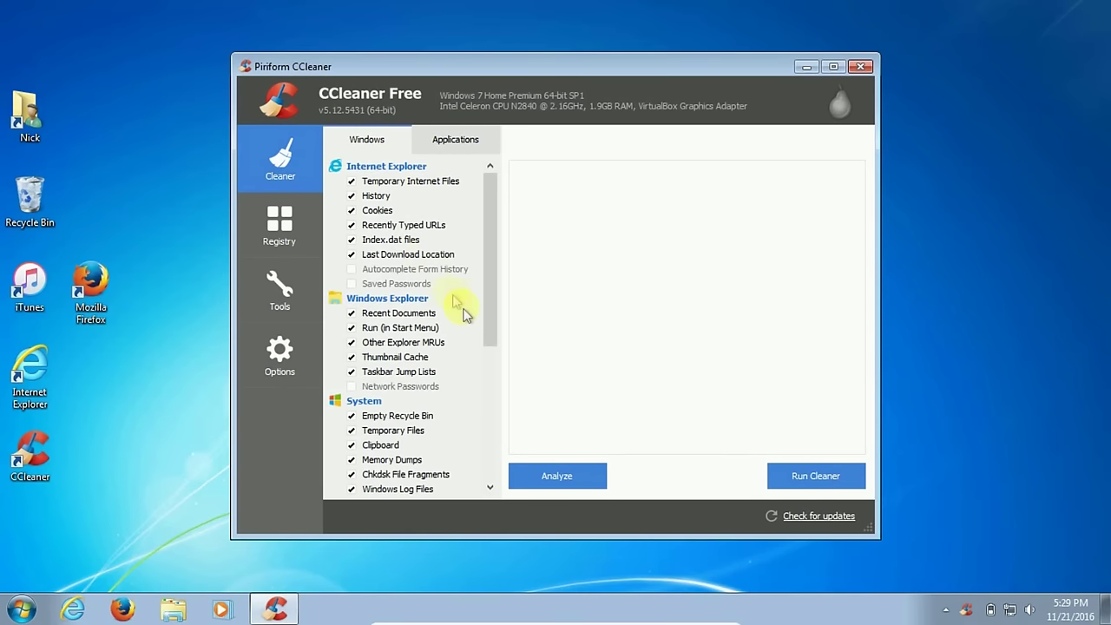
Analyze the system for junk files, run the cleaner, and look through the details of deleted files.
left_click(561, 479)
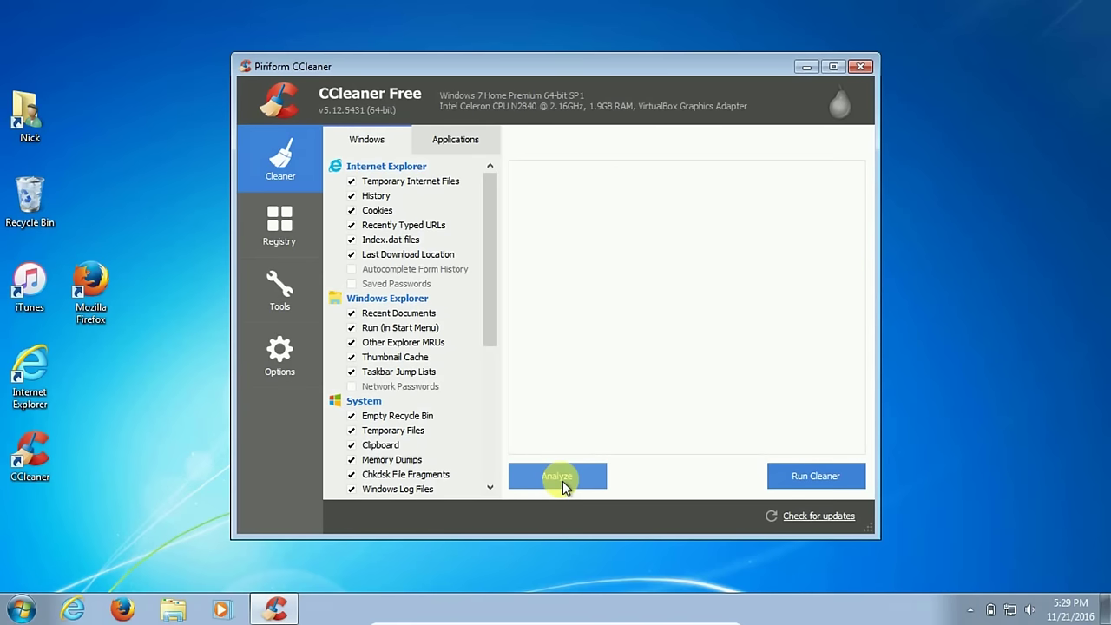
left_click(824, 479)
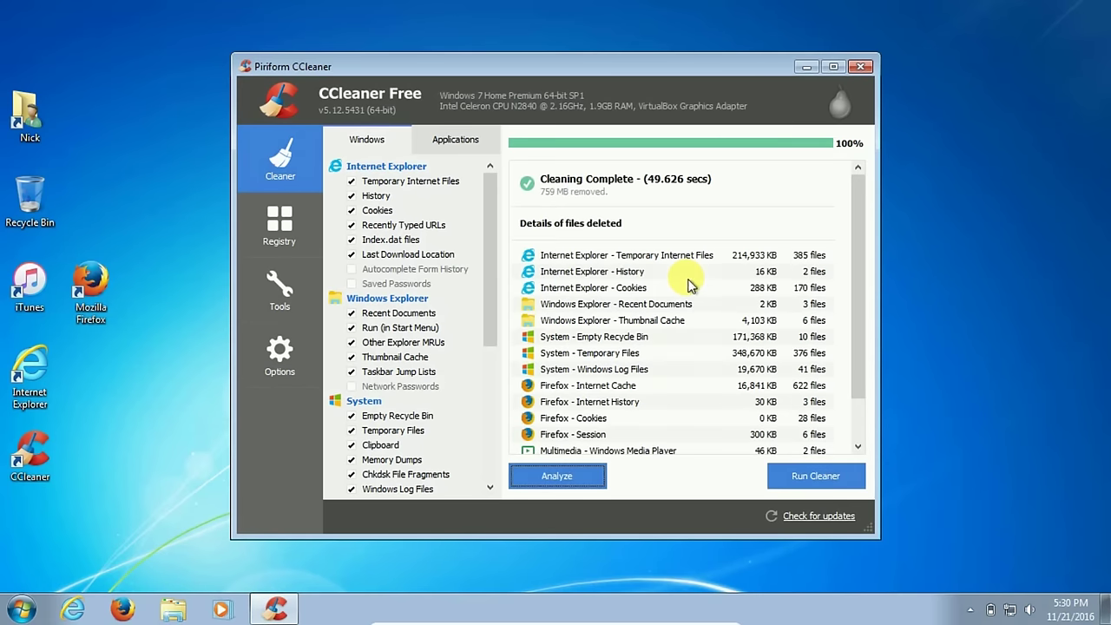
scroll(868, 397, "down", 3)
scroll(864, 219, "up", 3)
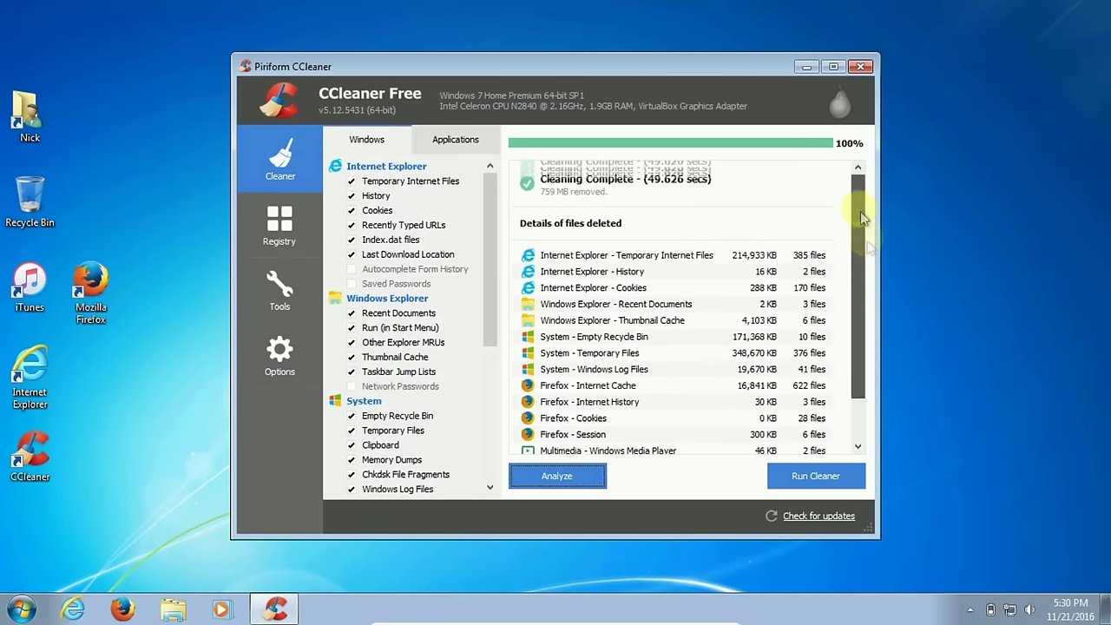